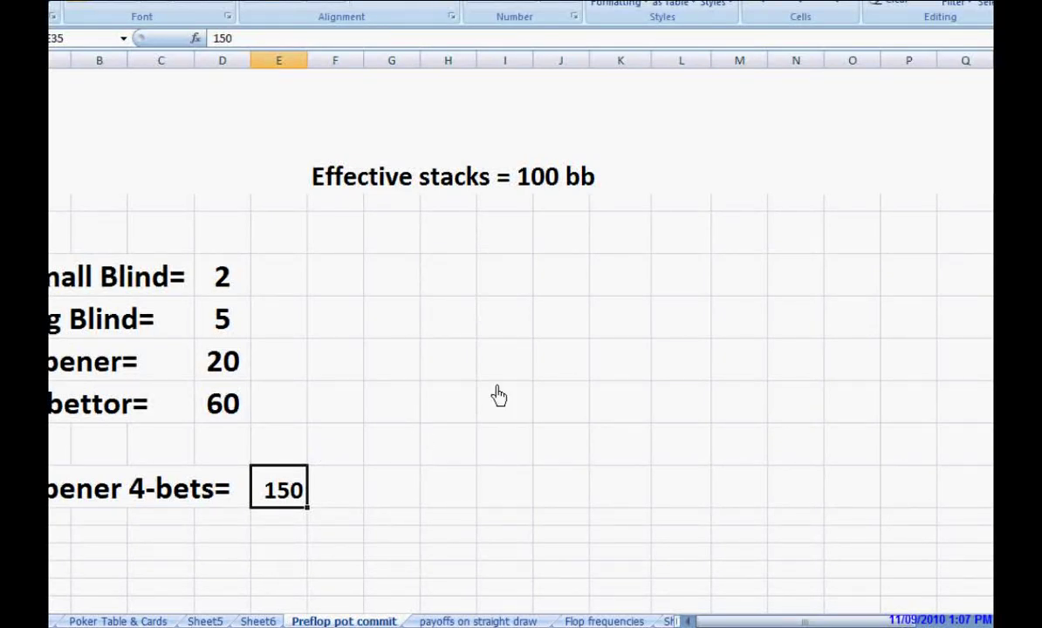
# Edit the Effective stacks label in F27 so it reads 200 bb instead of 100 bb
pyautogui.click(536, 189)
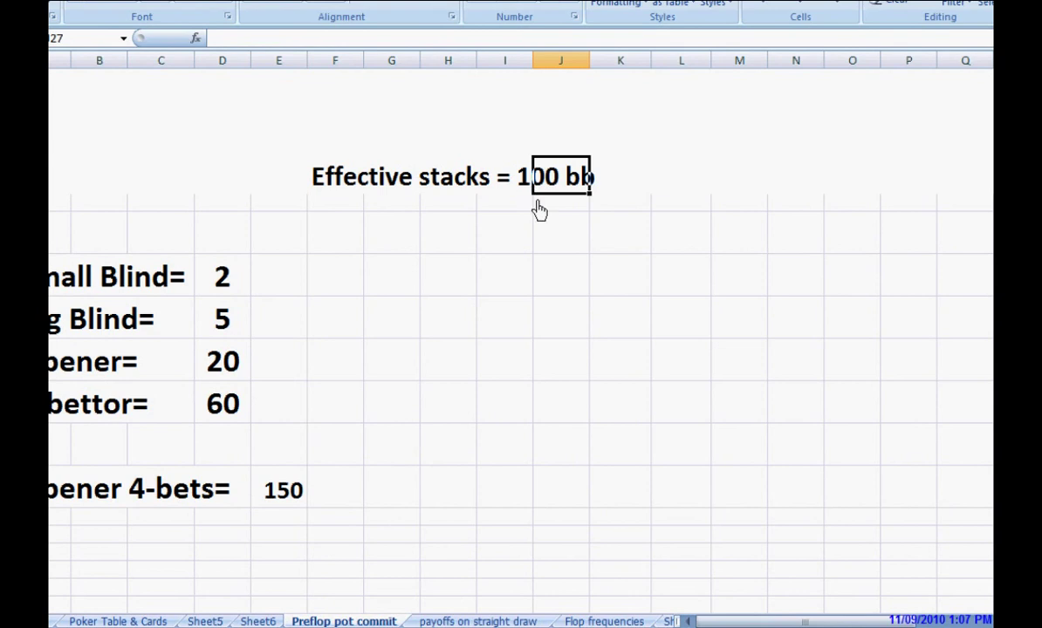
pyautogui.click(332, 187)
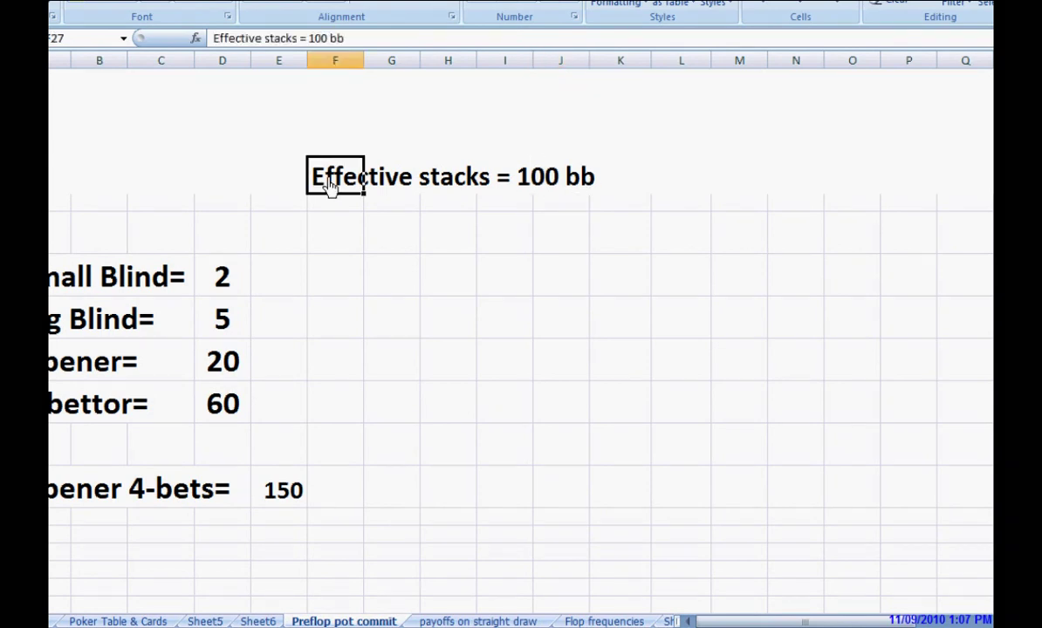
pyautogui.click(318, 39)
pyautogui.press('BackSpace')
pyautogui.write('2')
pyautogui.press('Return')
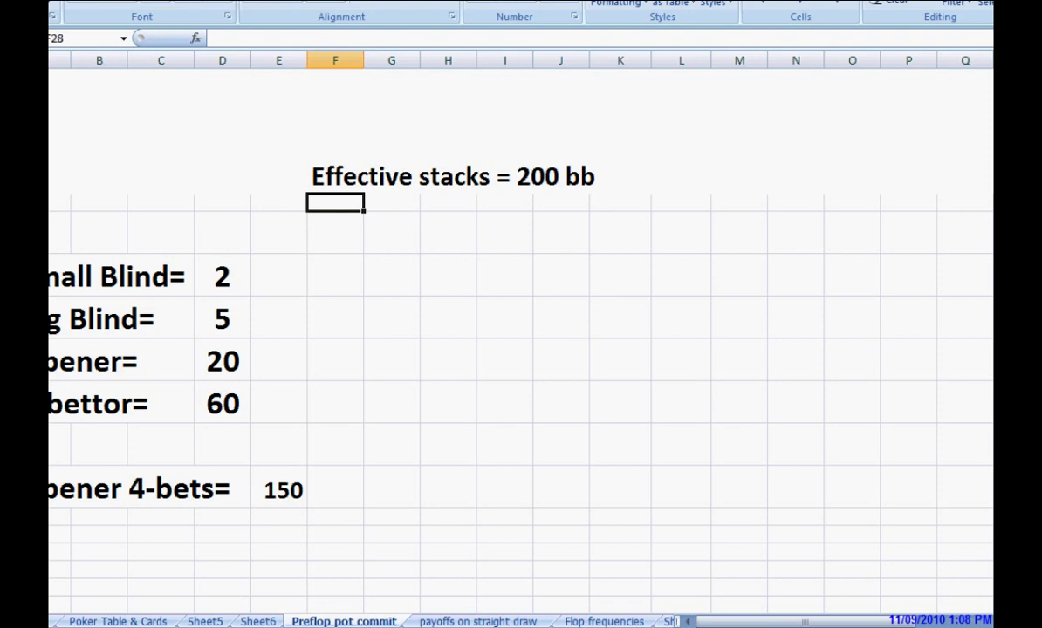
pyautogui.moveTo(979, 44); pyautogui.dragTo(658, 50)
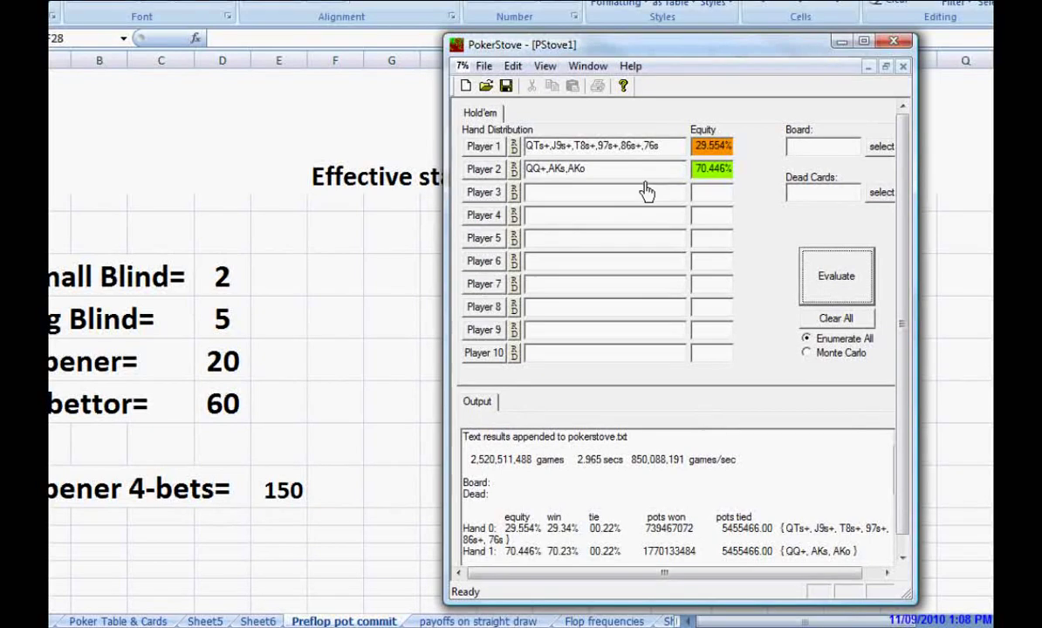
pyautogui.moveTo(634, 50); pyautogui.dragTo(641, 50)
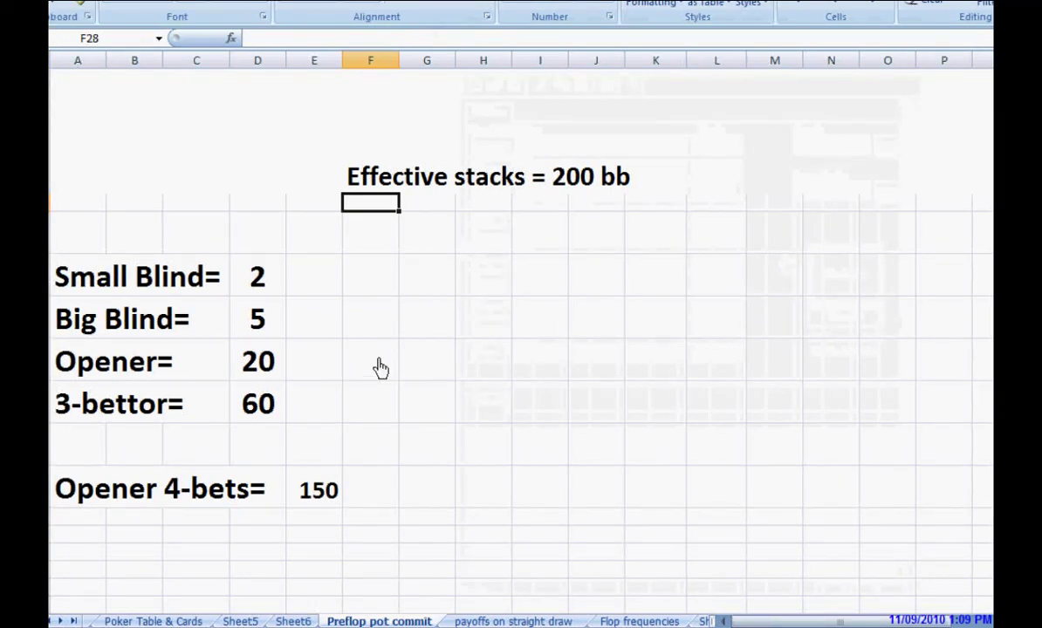
# Change the F27 Effective stacks label from 200 bb back to 100 bb
pyautogui.click(578, 188)
pyautogui.click(391, 191)
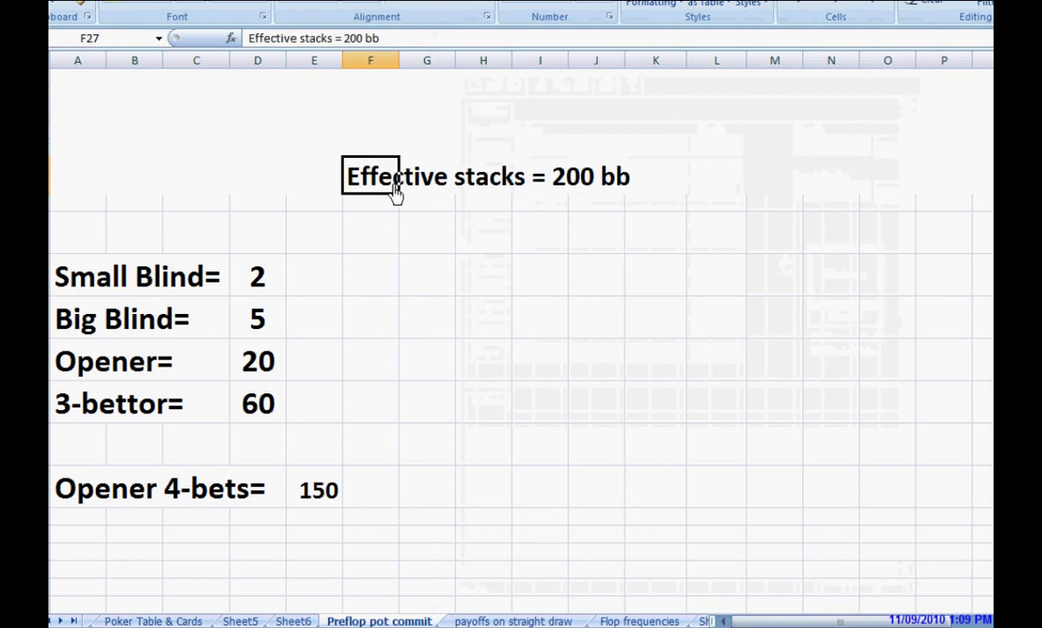
pyautogui.click(352, 38)
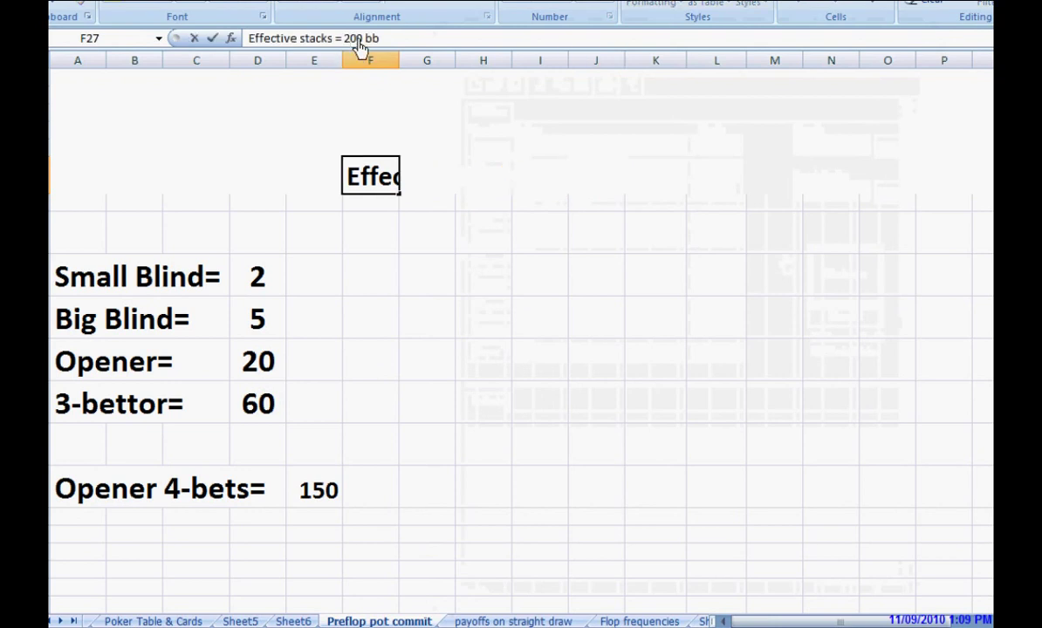
pyautogui.press('BackSpace')
pyautogui.write('1')
pyautogui.press('Return')
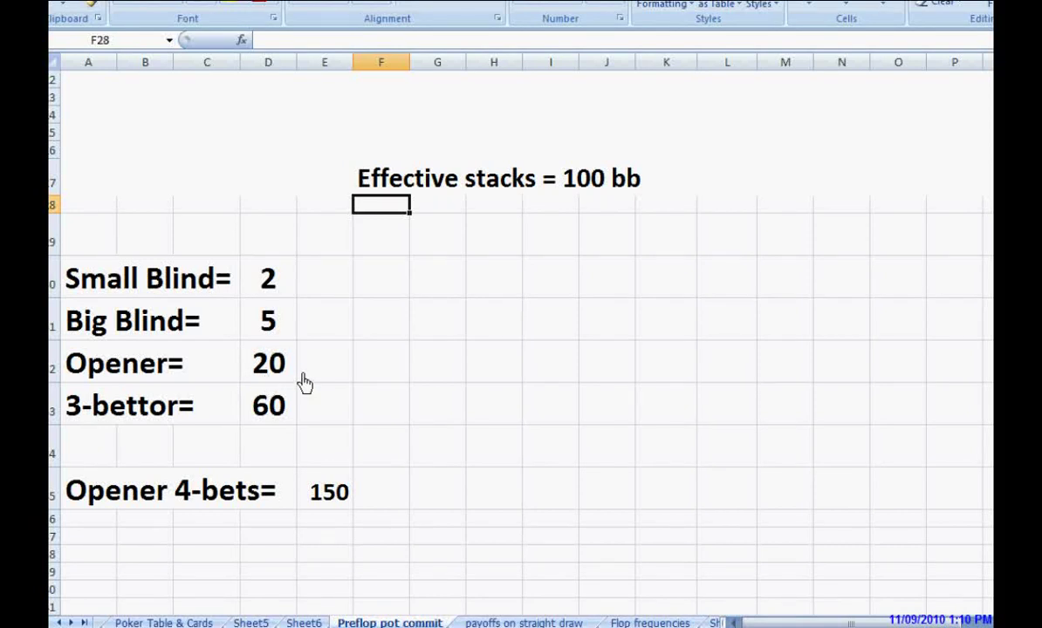
# Enter JJ in cell E32 beside the opener's 20
pyautogui.click(329, 382)
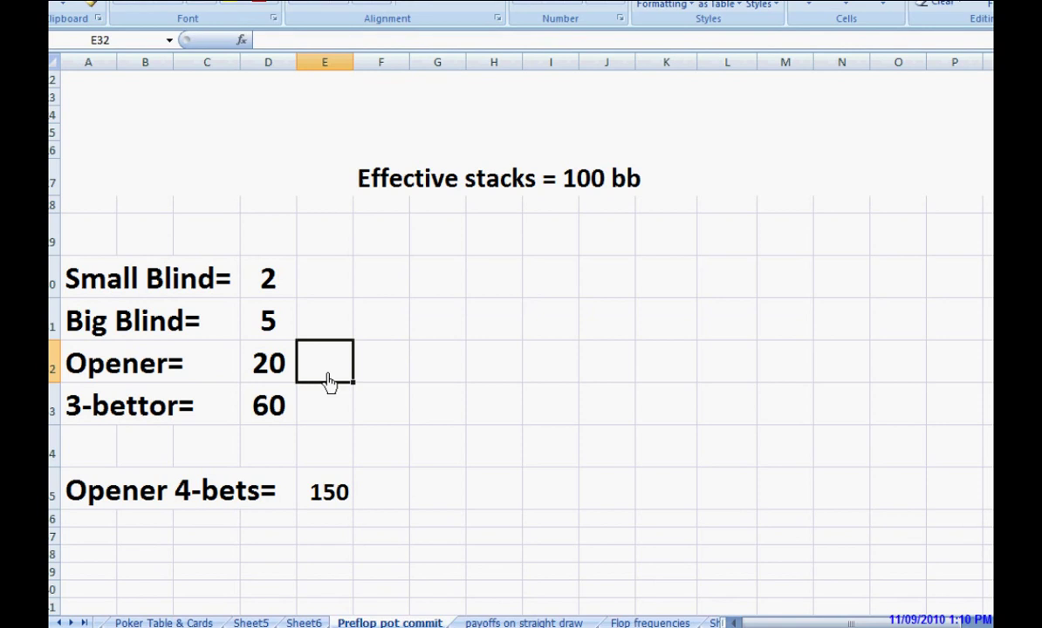
pyautogui.write('JJ')
pyautogui.click(437, 318)
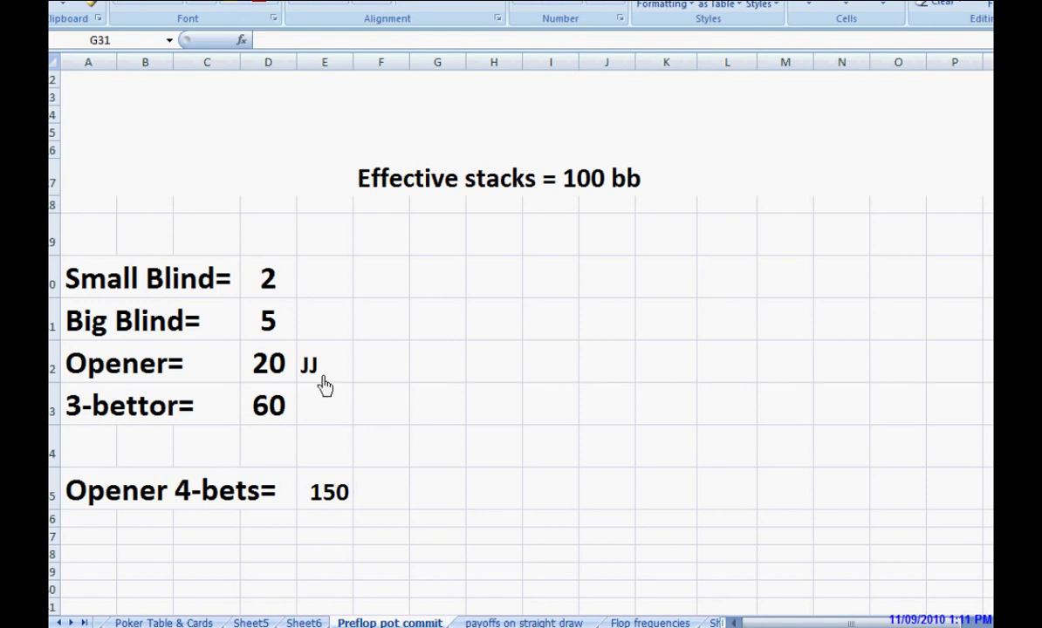
# In PokerStove, set Player 1 to JJ and evaluate equity versus QQ+, AKs, AKo (36.190% vs 63.810%)
pyautogui.hotkey('alt', 'Tab')
pyautogui.moveTo(902, 51); pyautogui.dragTo(688, 119)
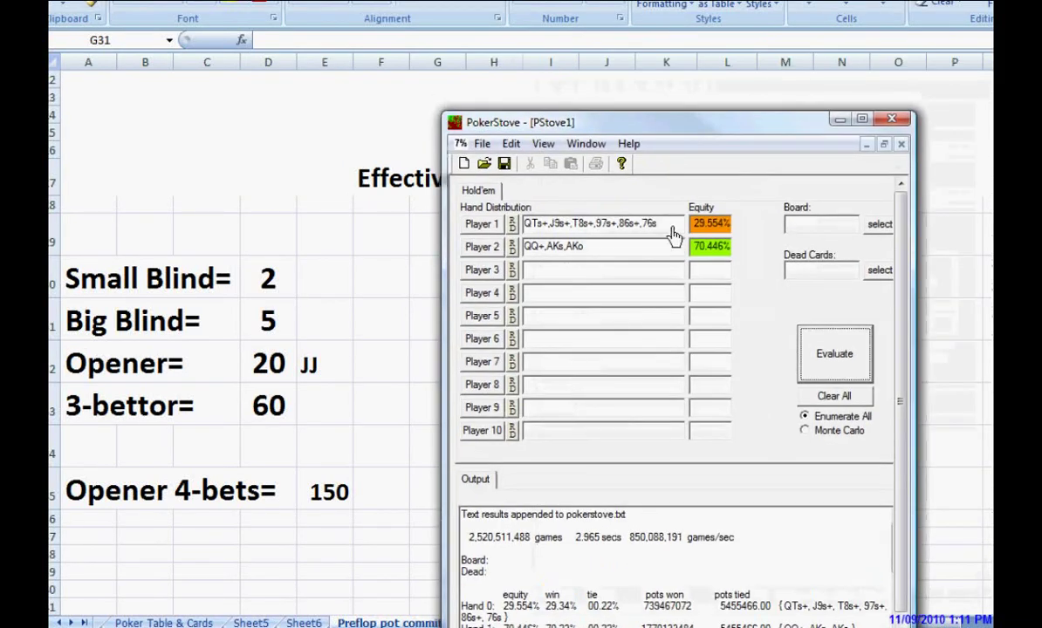
pyautogui.click(671, 225)
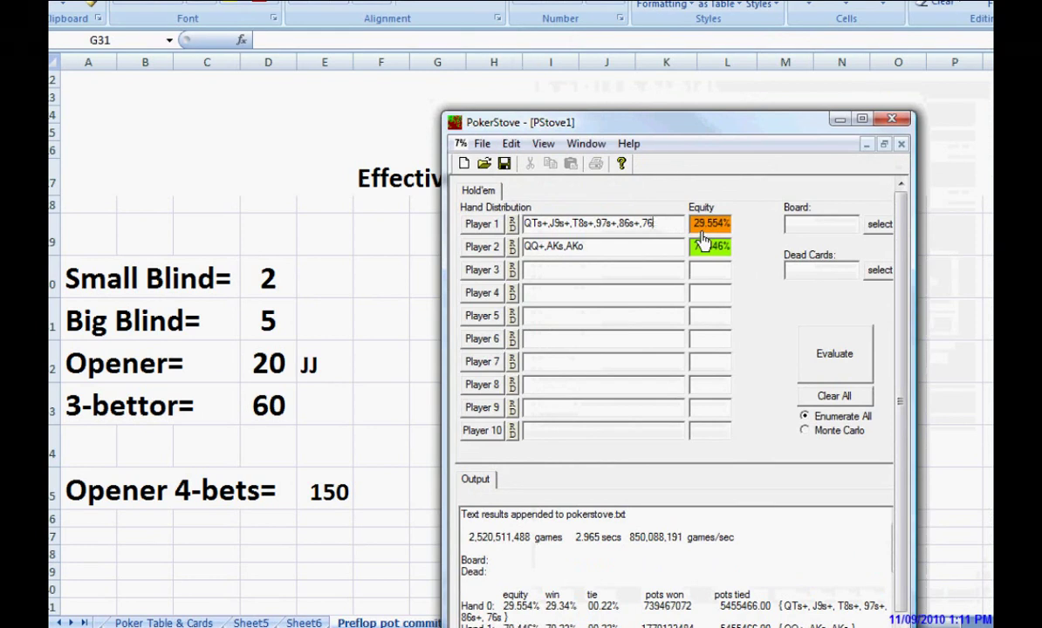
pyautogui.hotkey('shift', 'Home')
pyautogui.press('BackSpace')
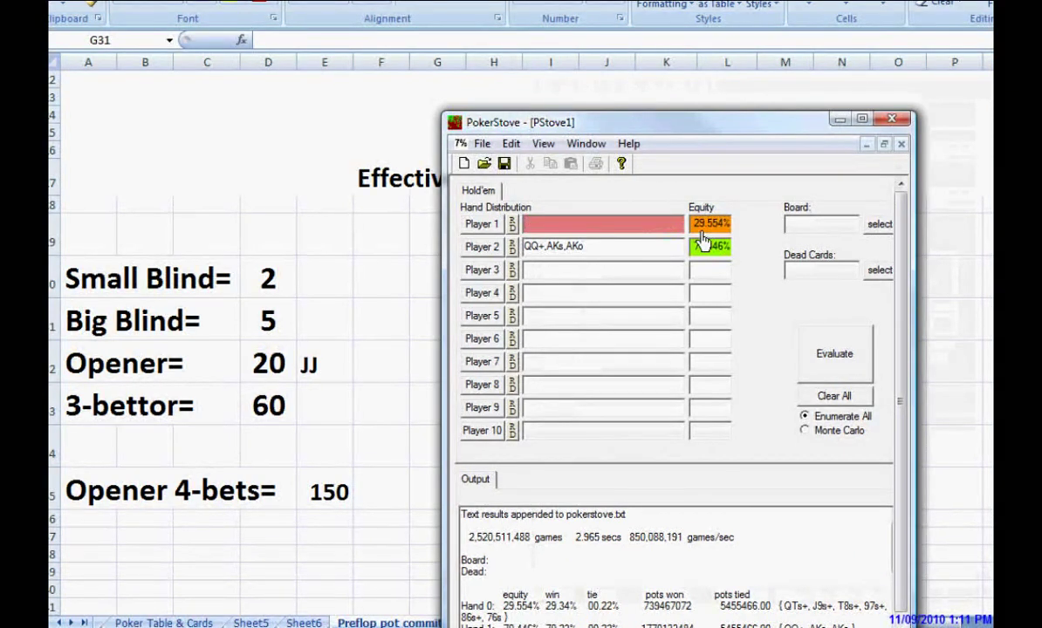
pyautogui.write('JJ')
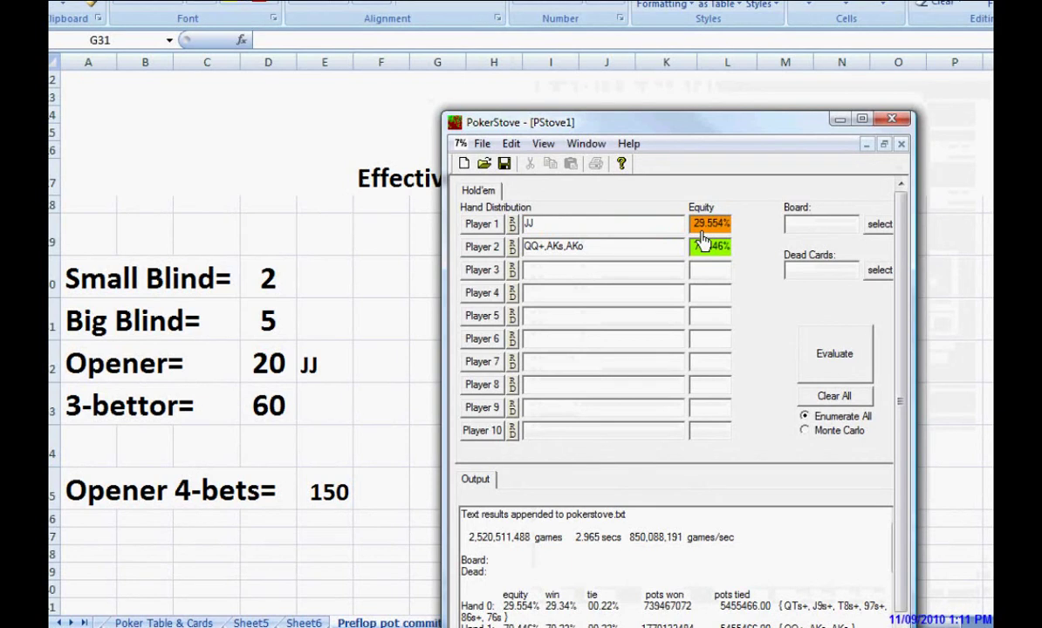
pyautogui.click(830, 353)
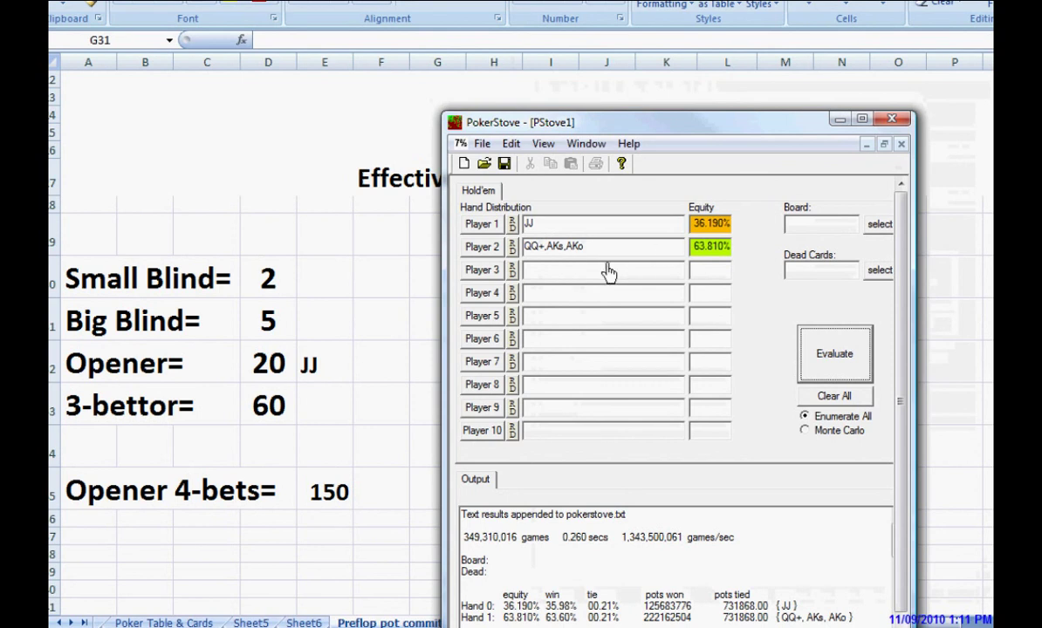
pyautogui.click(892, 118)
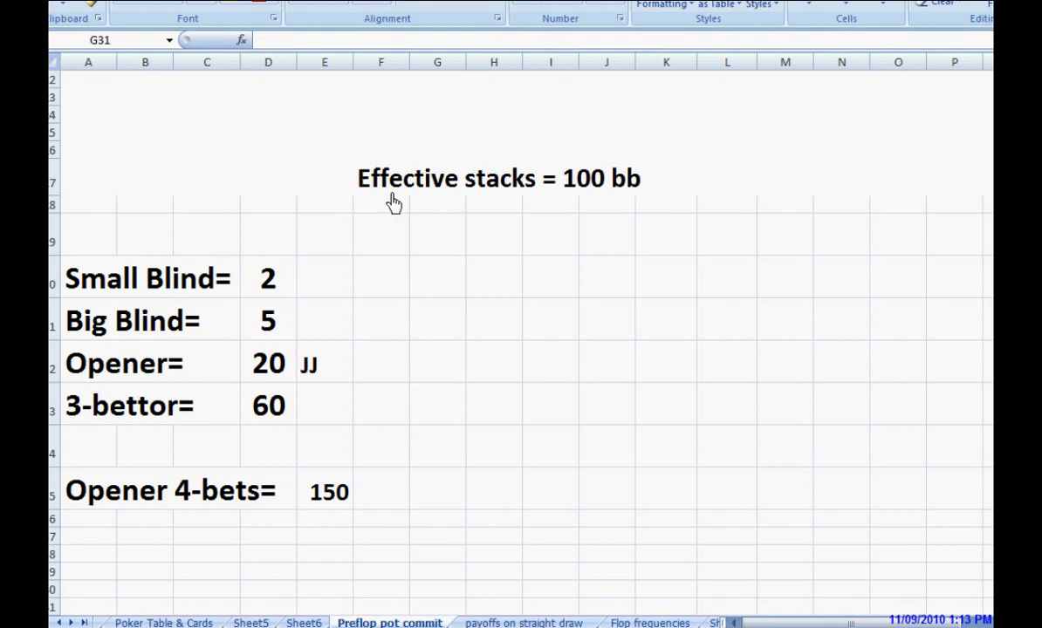
# Change the F27 Effective stacks label from 100 bb to 200 bb
pyautogui.click(431, 319)
pyautogui.click(365, 178)
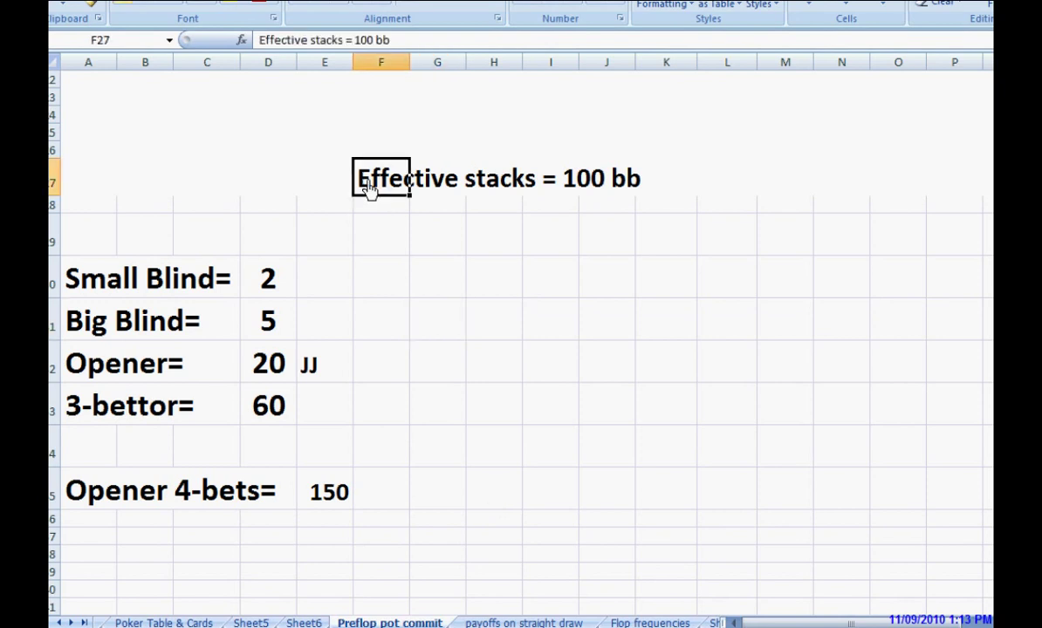
pyautogui.click(355, 40)
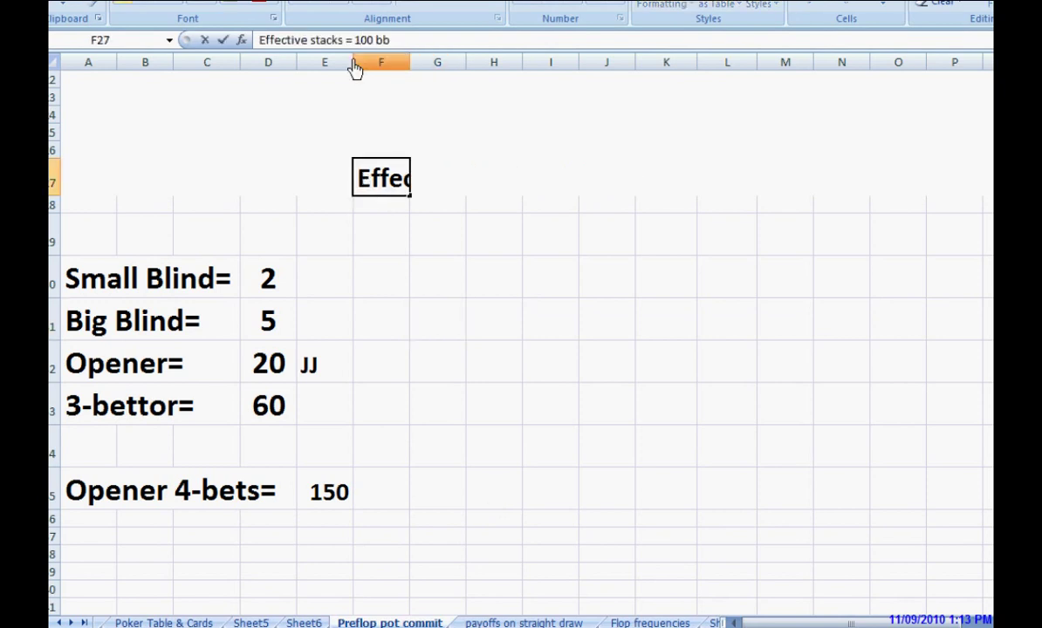
pyautogui.press('BackSpace')
pyautogui.write('2')
pyautogui.press('Return')
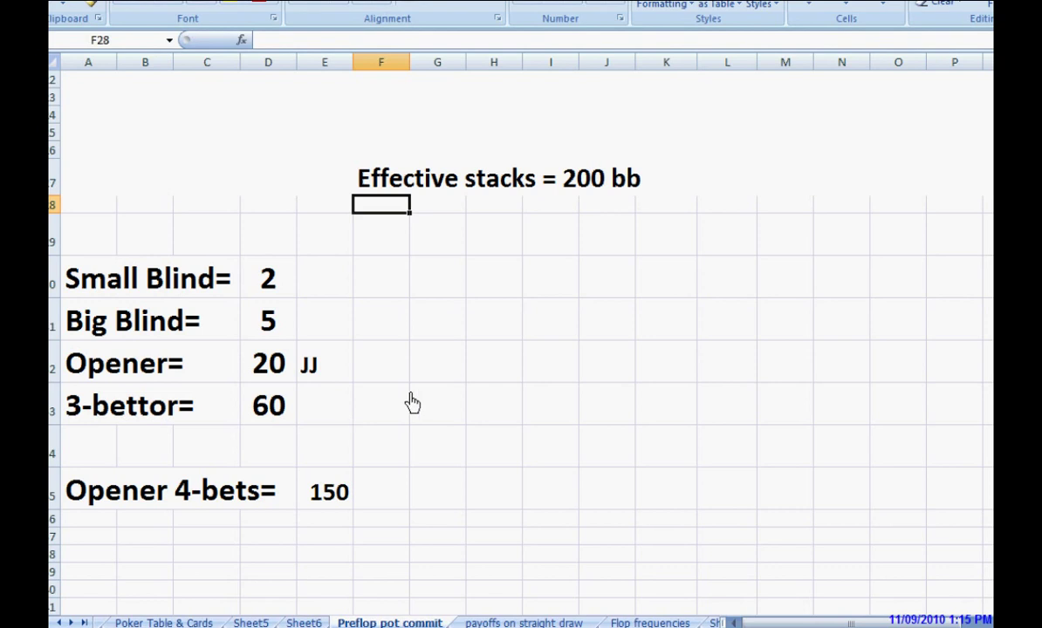
# Clear the JJ hand from cell E32 beside the opener
pyautogui.click(326, 377)
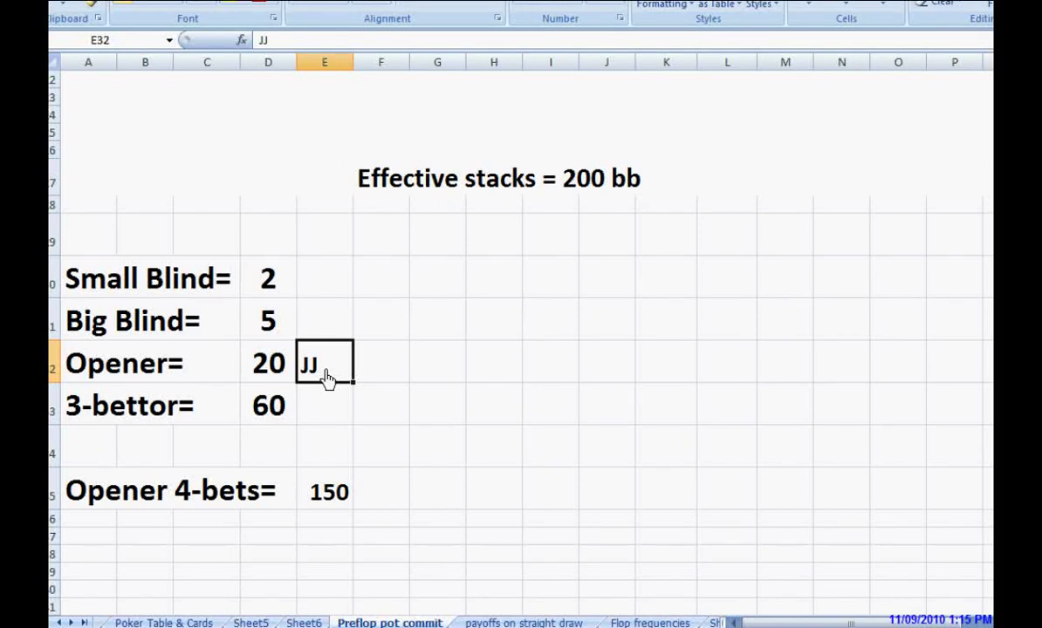
pyautogui.press('BackSpace')
pyautogui.press('Up')
pyautogui.press('Up')
pyautogui.press('Up')
pyautogui.press('Up')
pyautogui.press('Up')
# Change the F27 Effective stacks label from 200 bb back to 100 bb
pyautogui.press('Right')
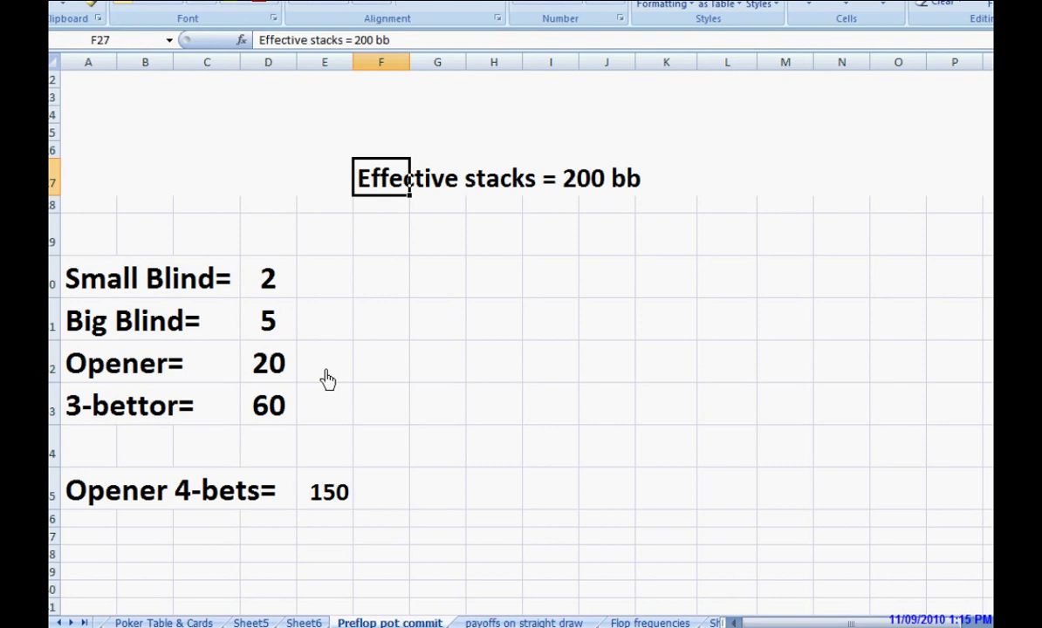
pyautogui.click(363, 44)
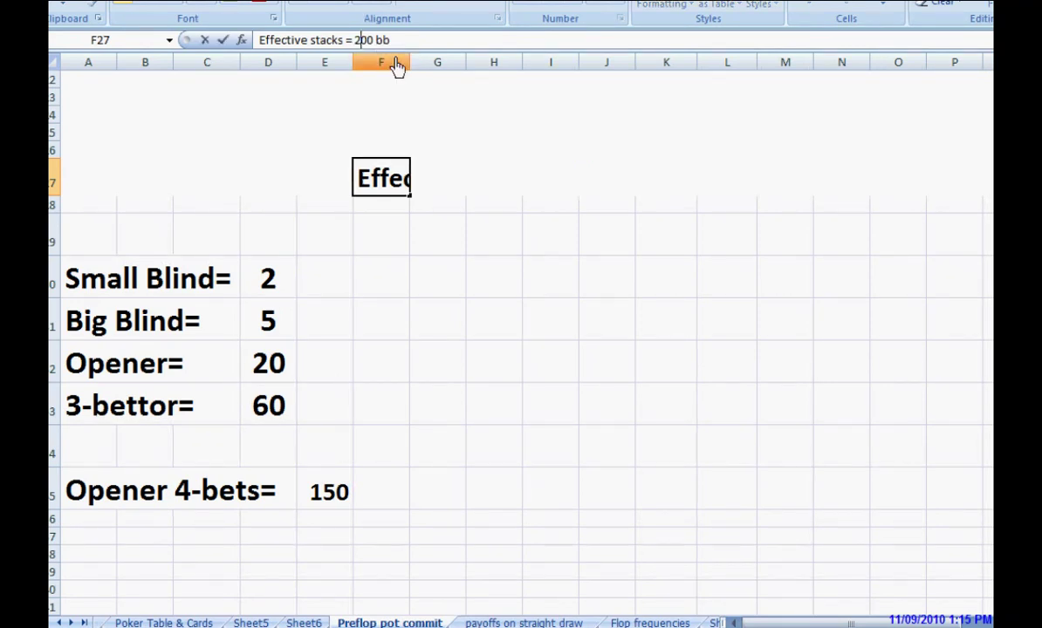
pyautogui.press('BackSpace')
pyautogui.write('1')
pyautogui.press('Return')
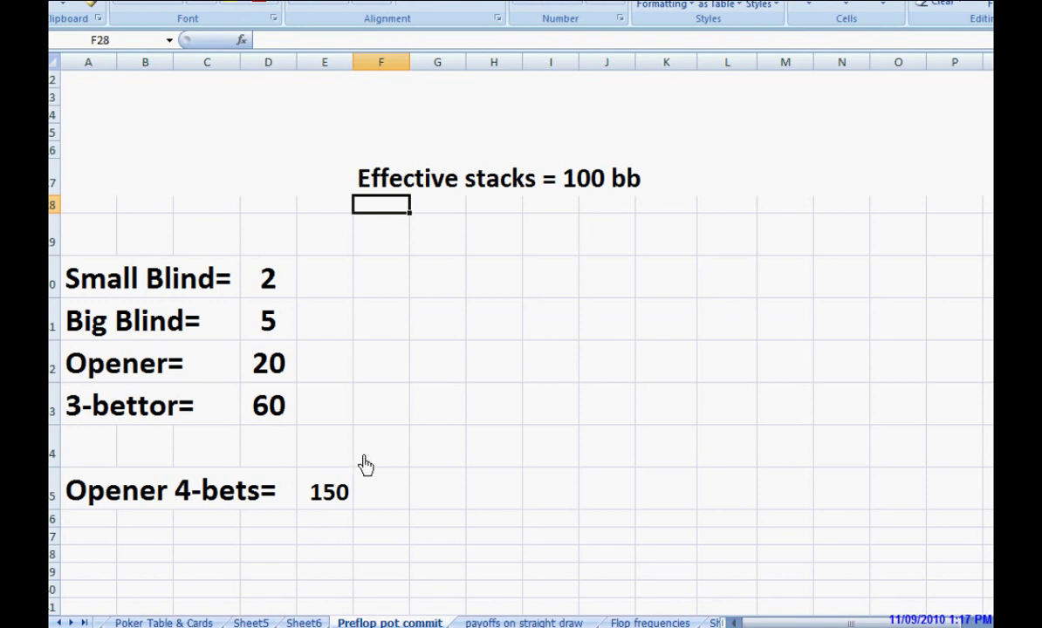
# Change the 3-bettor amount from 60 to 45
pyautogui.click(271, 418)
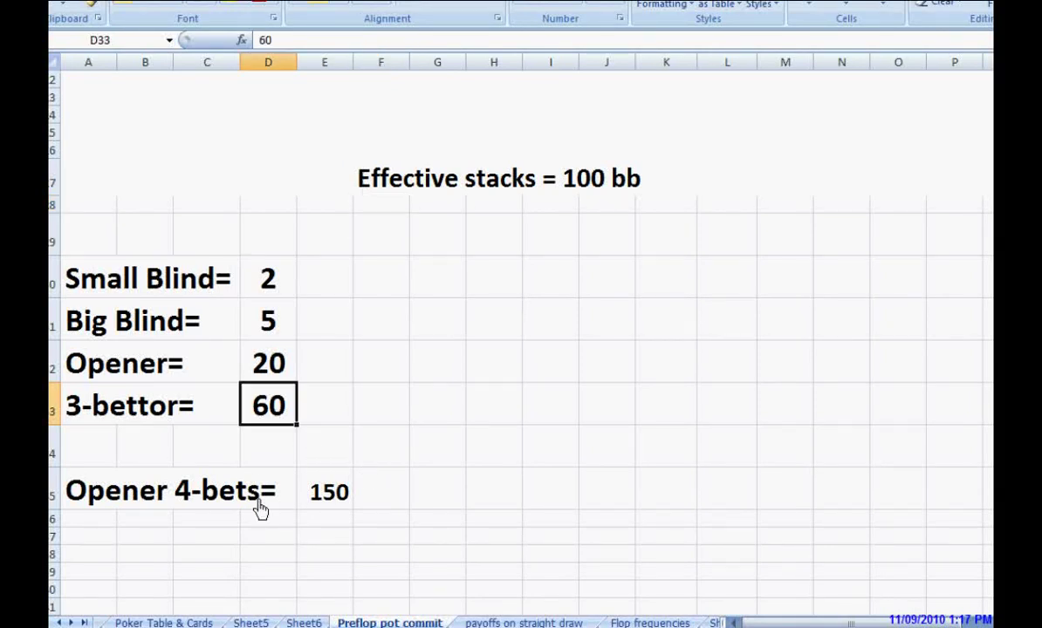
pyautogui.write('45')
pyautogui.press('Return')
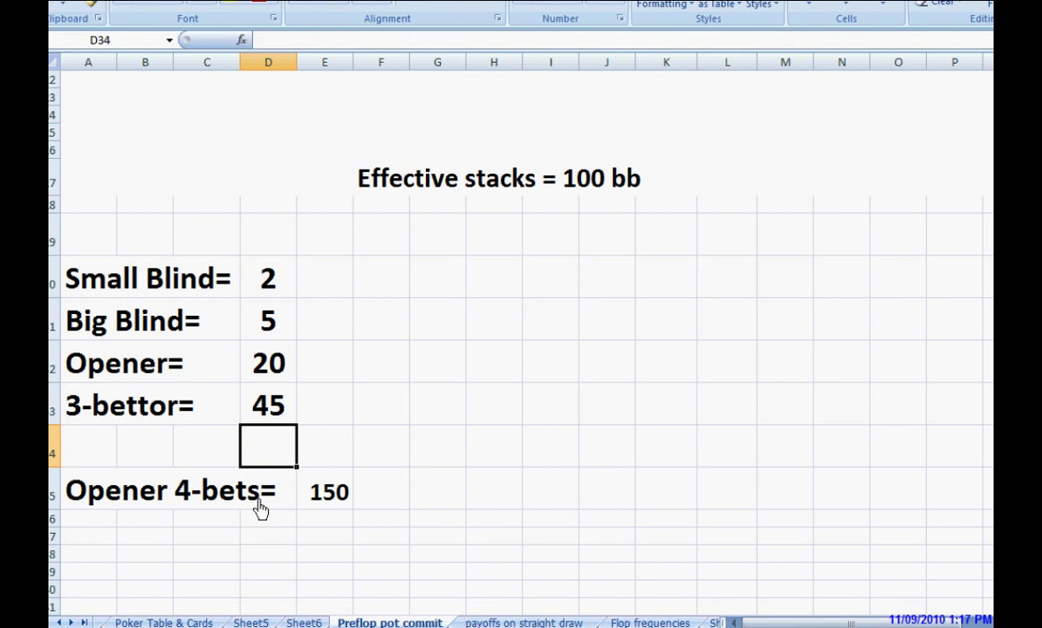
# Change the opener's 4-bet amount from 150 to 100
pyautogui.click(260, 507)
pyautogui.press('Right')
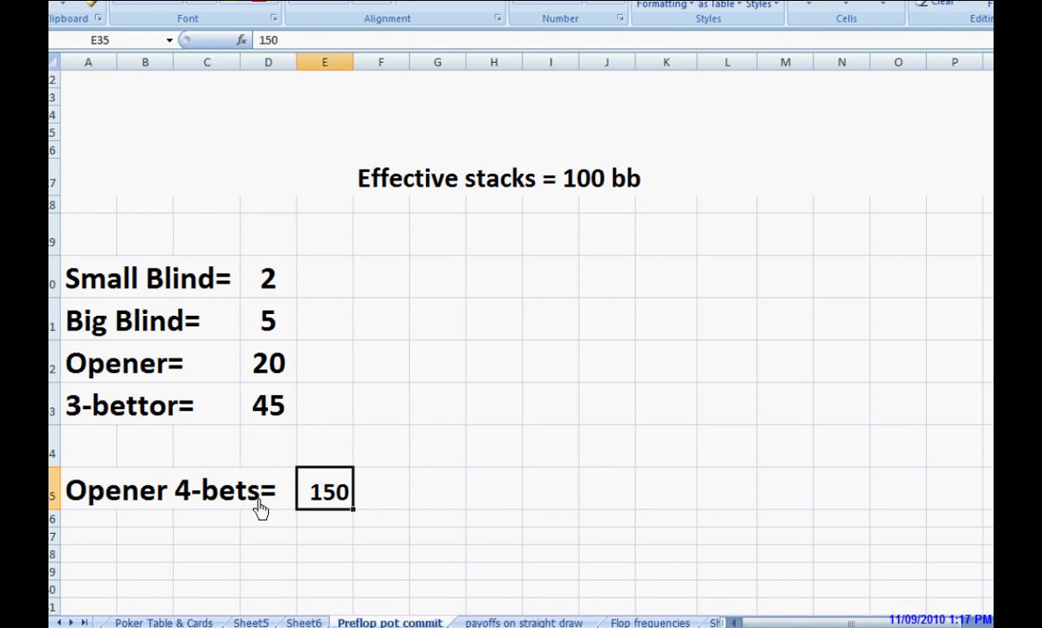
pyautogui.write('100')
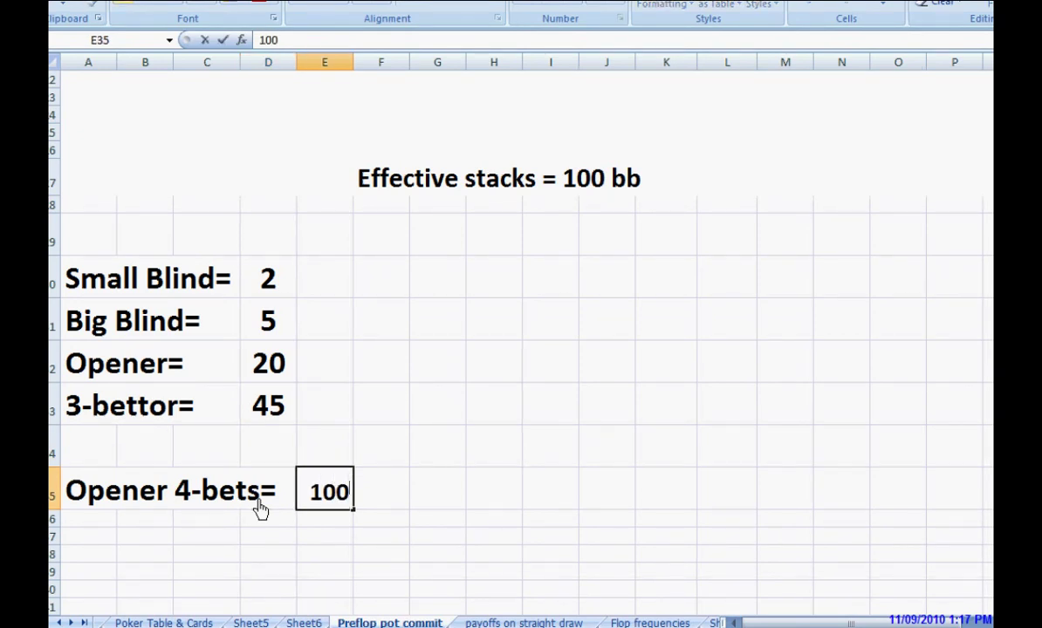
pyautogui.press('Return')
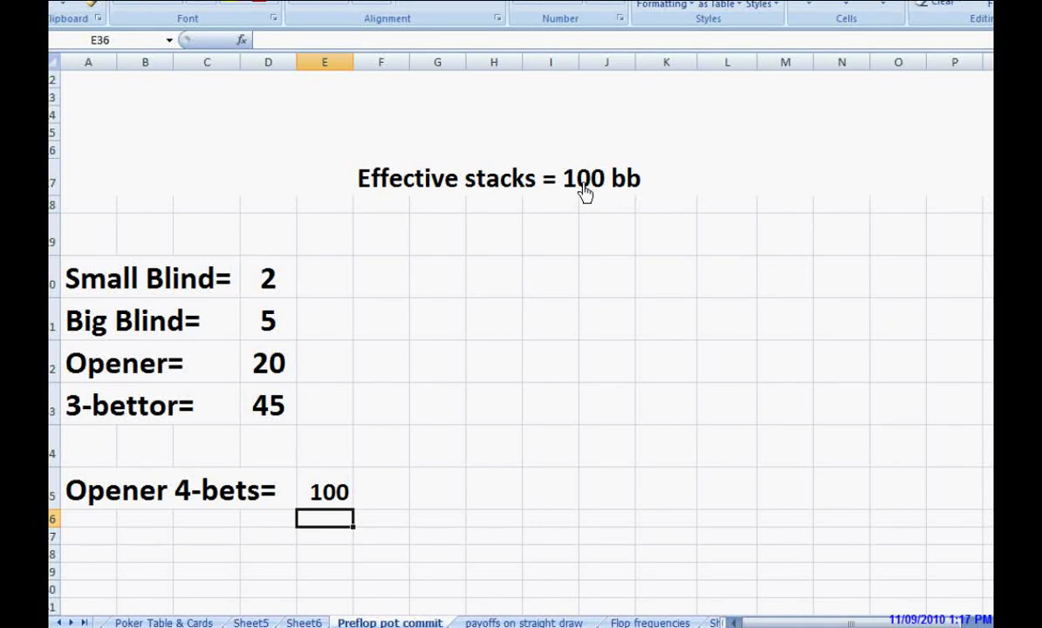
# Begin rewriting the Effective stacks label, deleting '100 bb' to replace it with '$'
pyautogui.click(391, 192)
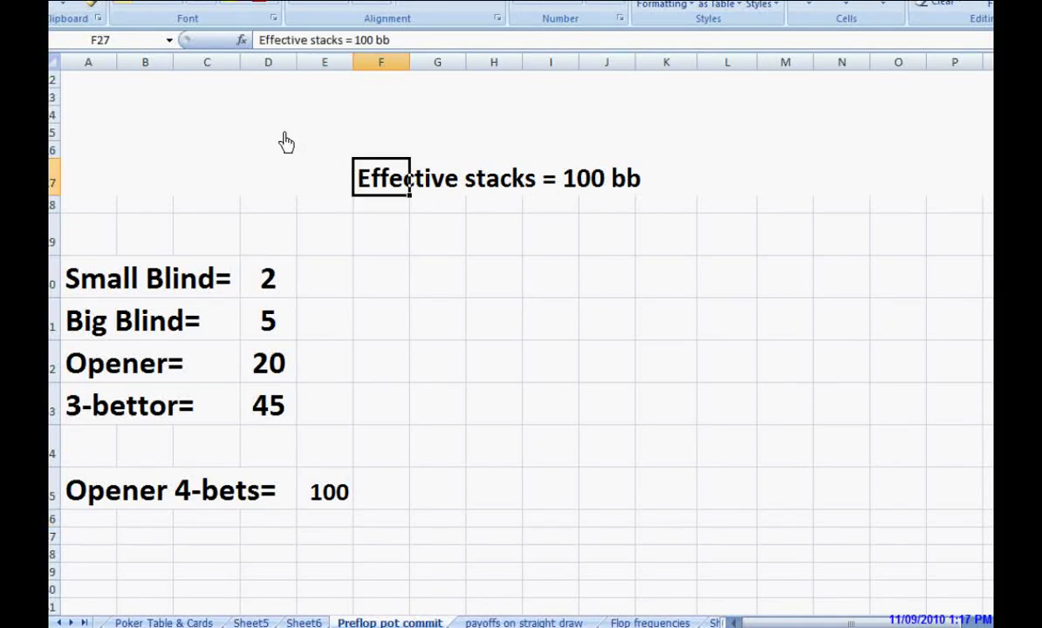
pyautogui.click(393, 45)
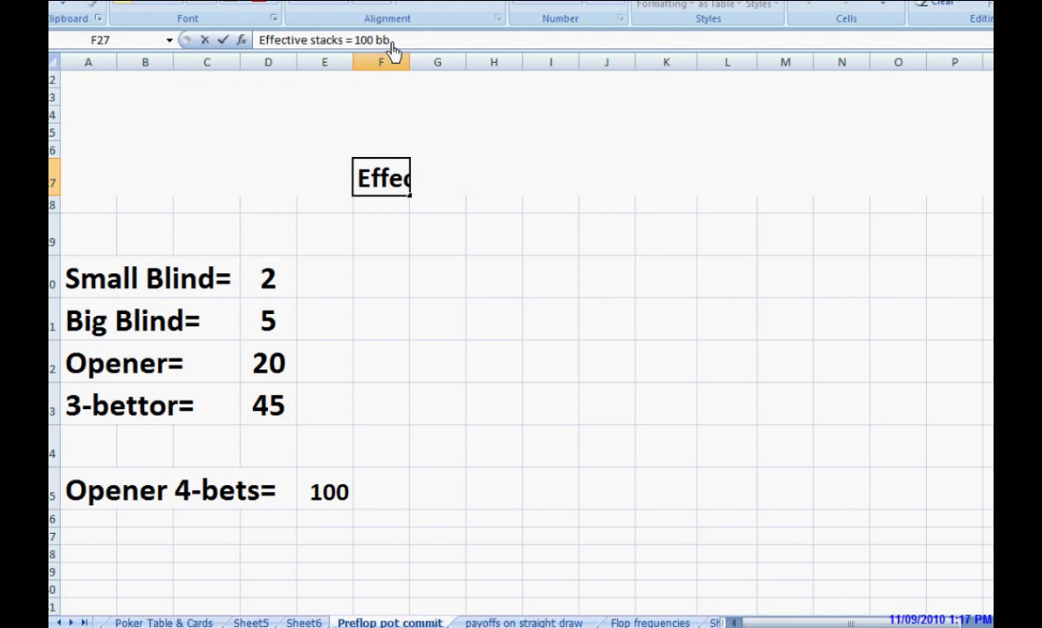
pyautogui.press('BackSpace')
pyautogui.press('BackSpace')
pyautogui.press('BackSpace')
pyautogui.press('BackSpace')
pyautogui.press('BackSpace')
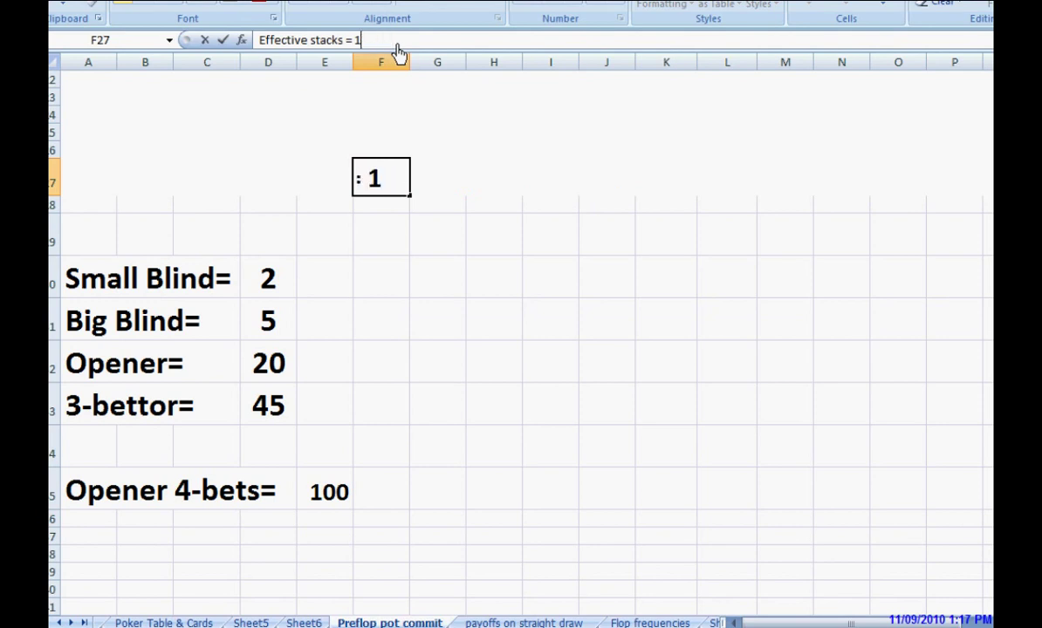
pyautogui.press('BackSpace')
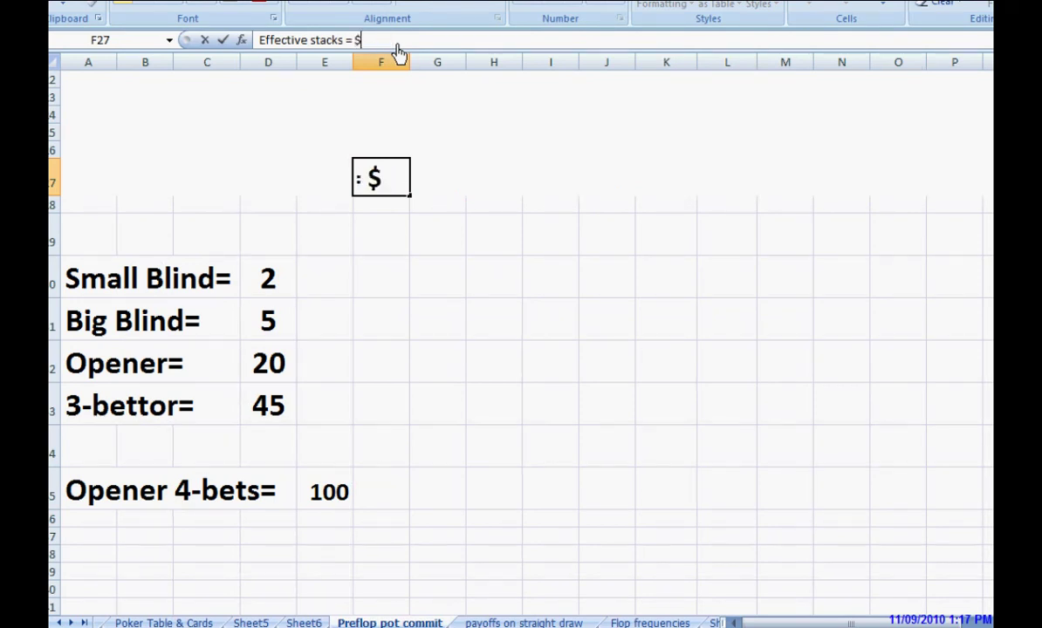